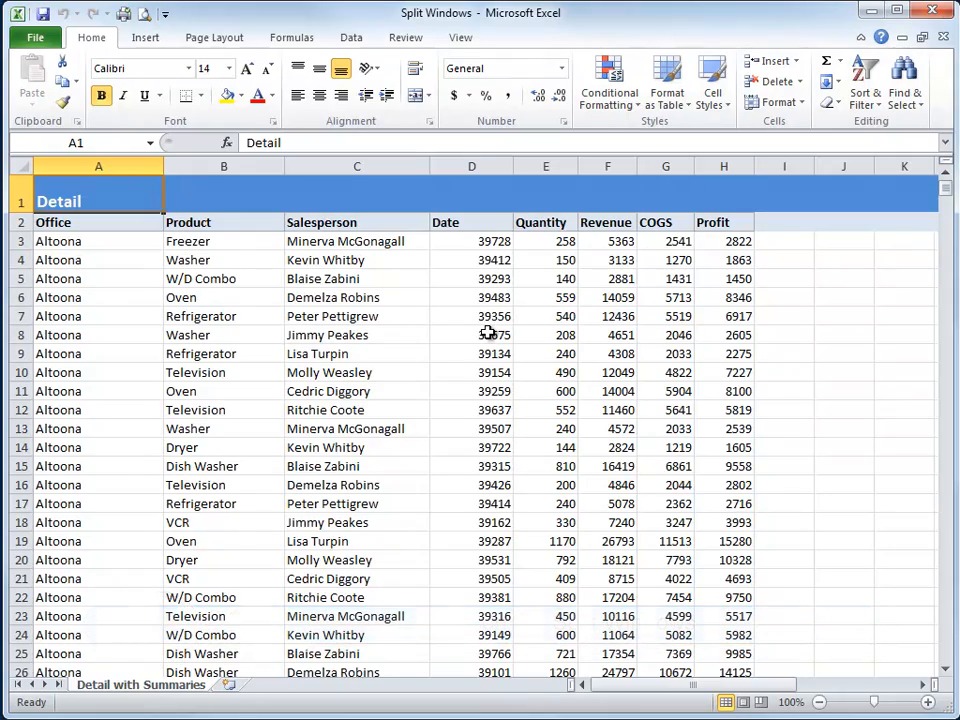
Step: Examine the Summary table below the detail rows and the one beside them in columns R to V
{"action": "left_click_drag", "start_coordinate": [947, 200], "coordinate": [928, 662]}
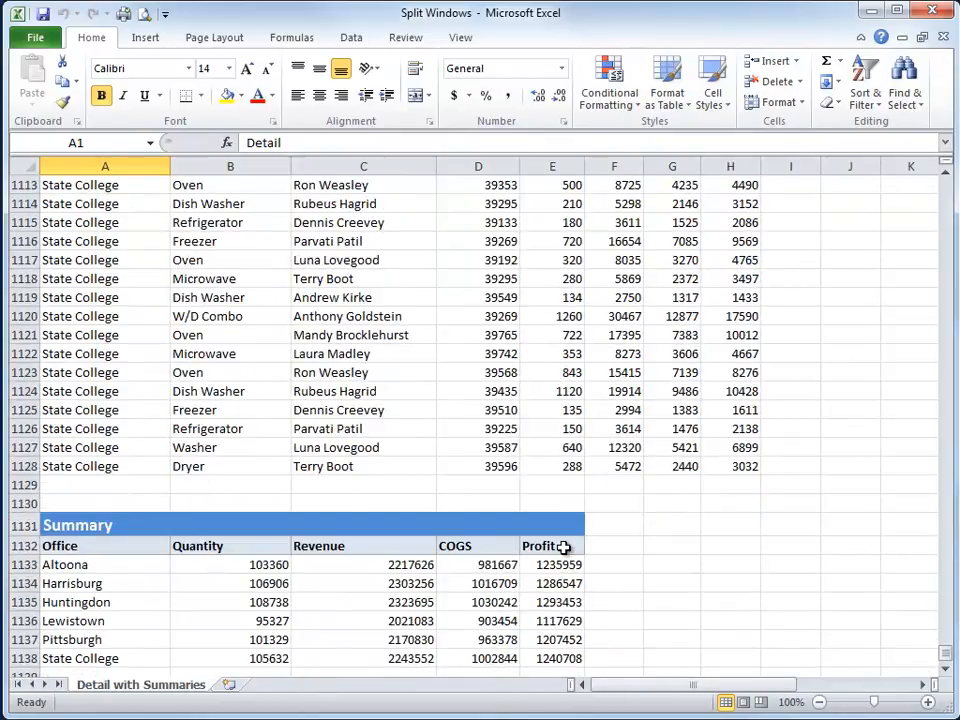
{"action": "left_click_drag", "start_coordinate": [156, 523], "coordinate": [528, 657]}
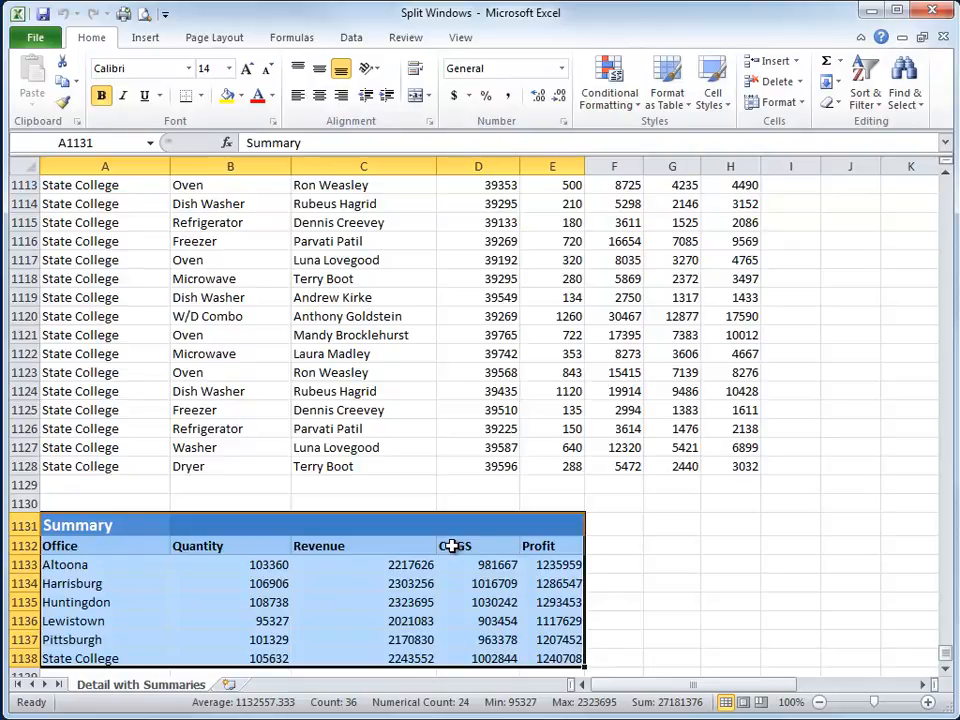
{"action": "left_click", "coordinate": [558, 298]}
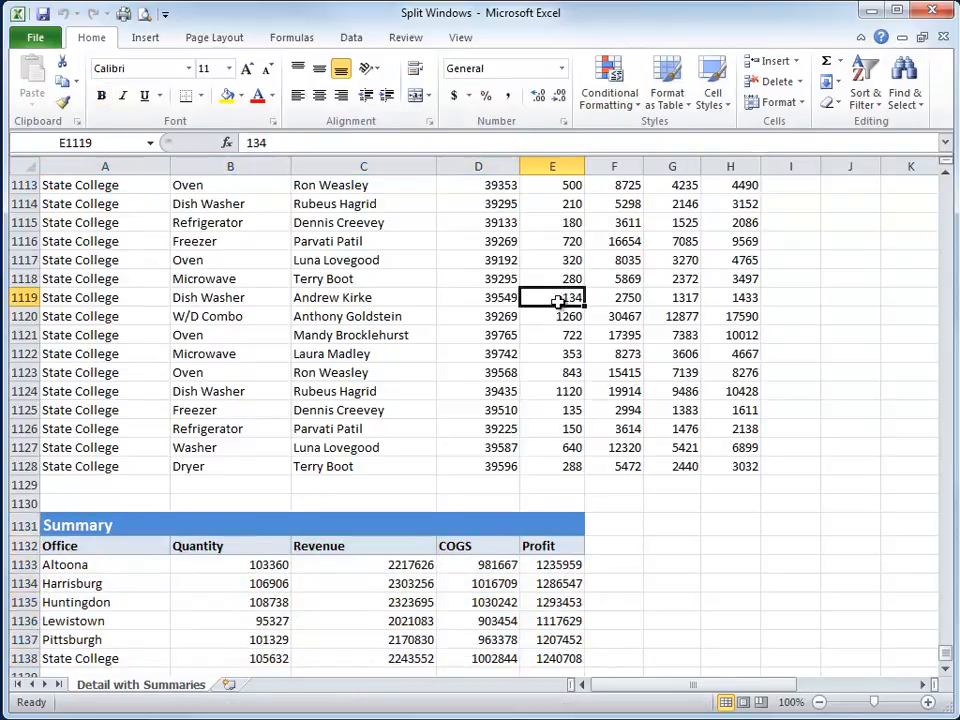
{"action": "key", "text": "ctrl+Home"}
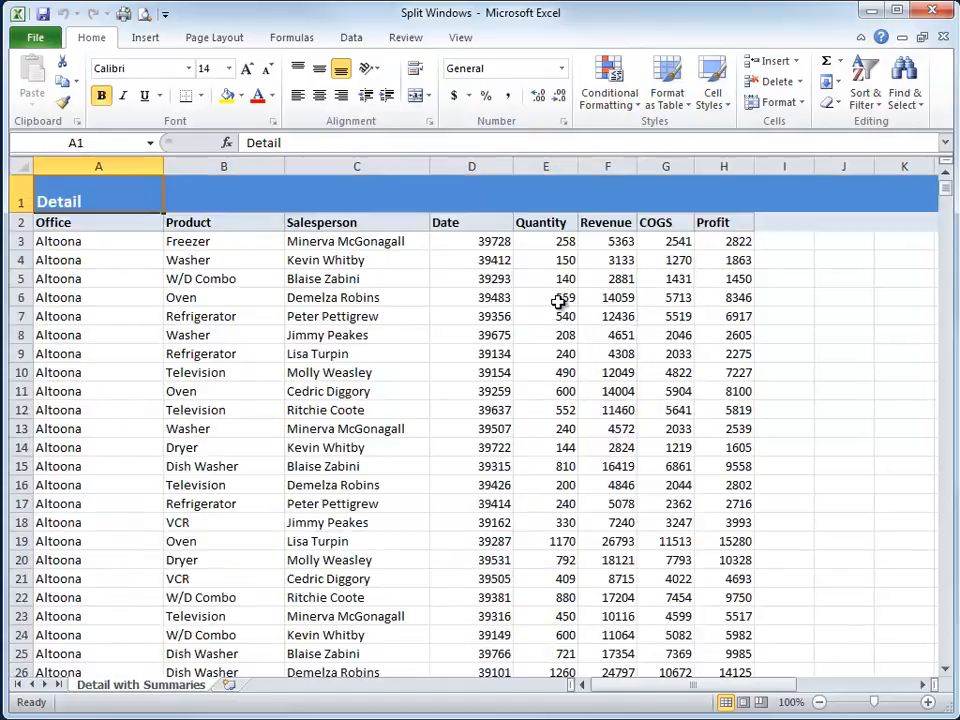
{"action": "left_click_drag", "start_coordinate": [698, 686], "coordinate": [844, 682]}
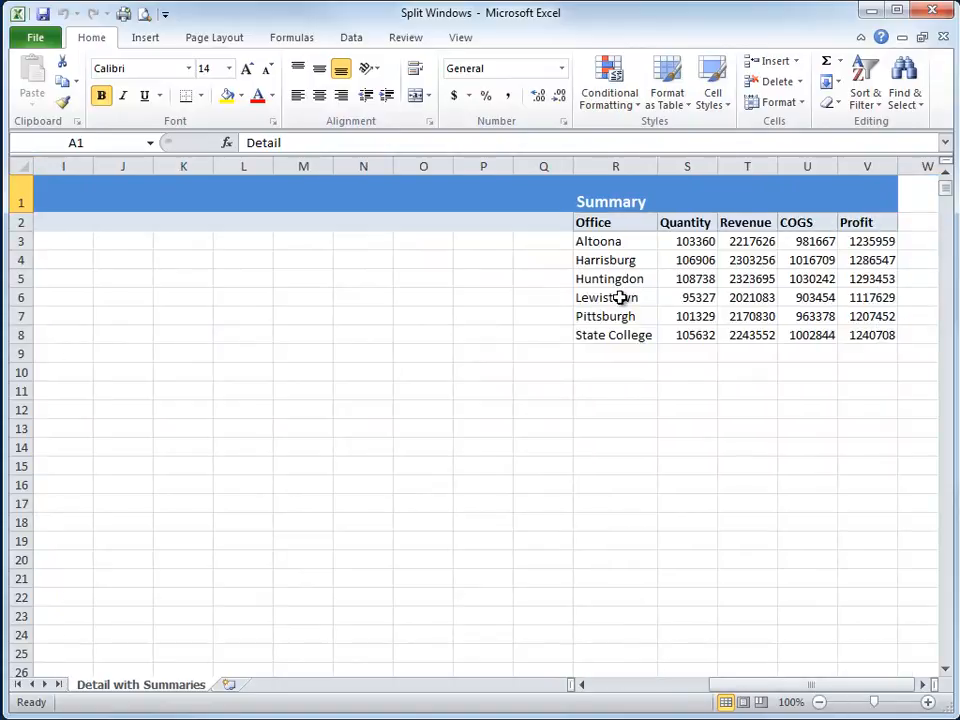
{"action": "key", "text": "ctrl+Home"}
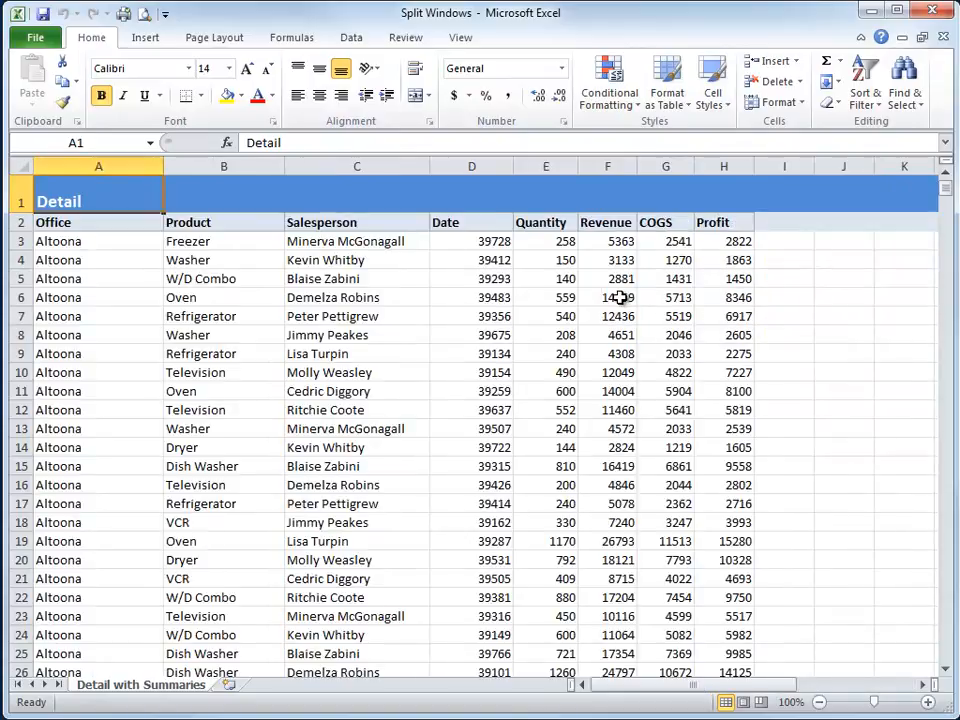
Step: Set the quantity of the first Altoona Freezer row in cell E3 to 1000
{"action": "left_click", "coordinate": [554, 242]}
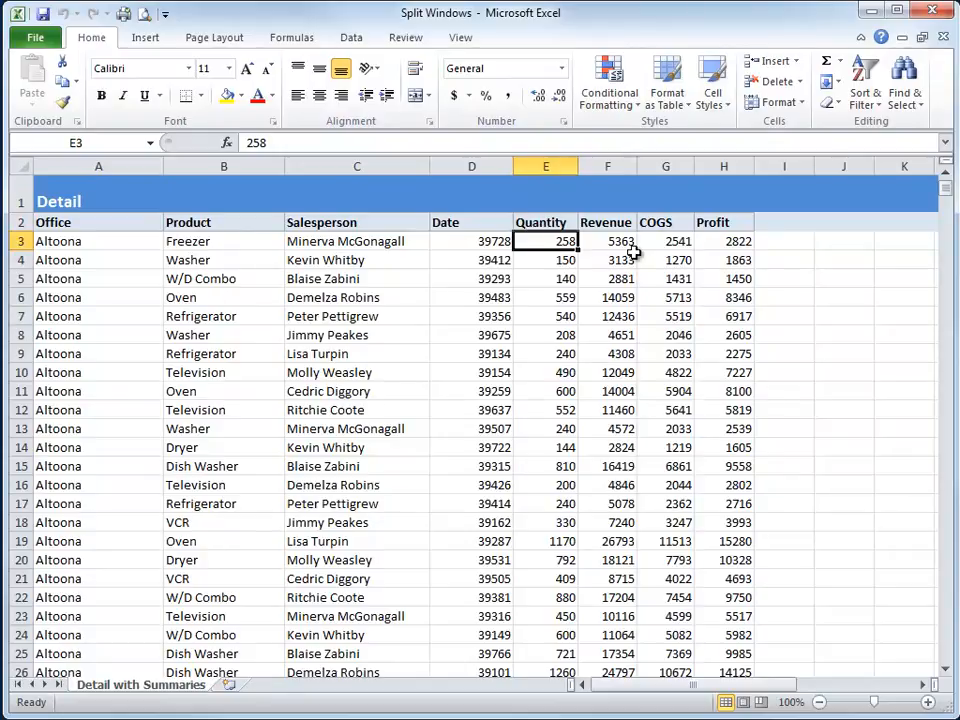
{"action": "type", "text": "1000"}
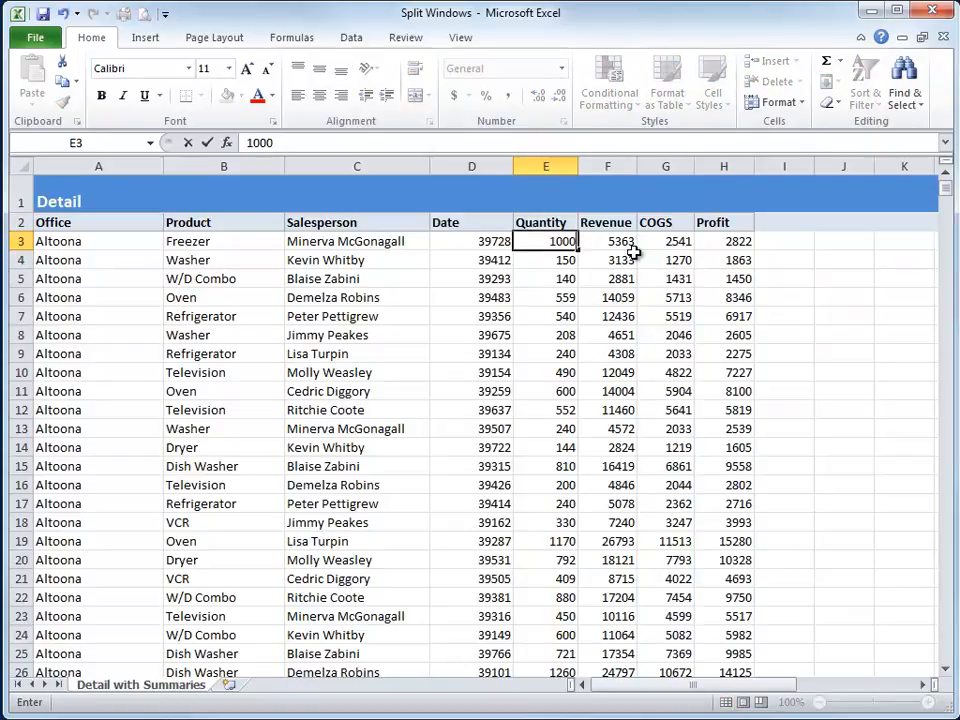
{"action": "key", "text": "Return"}
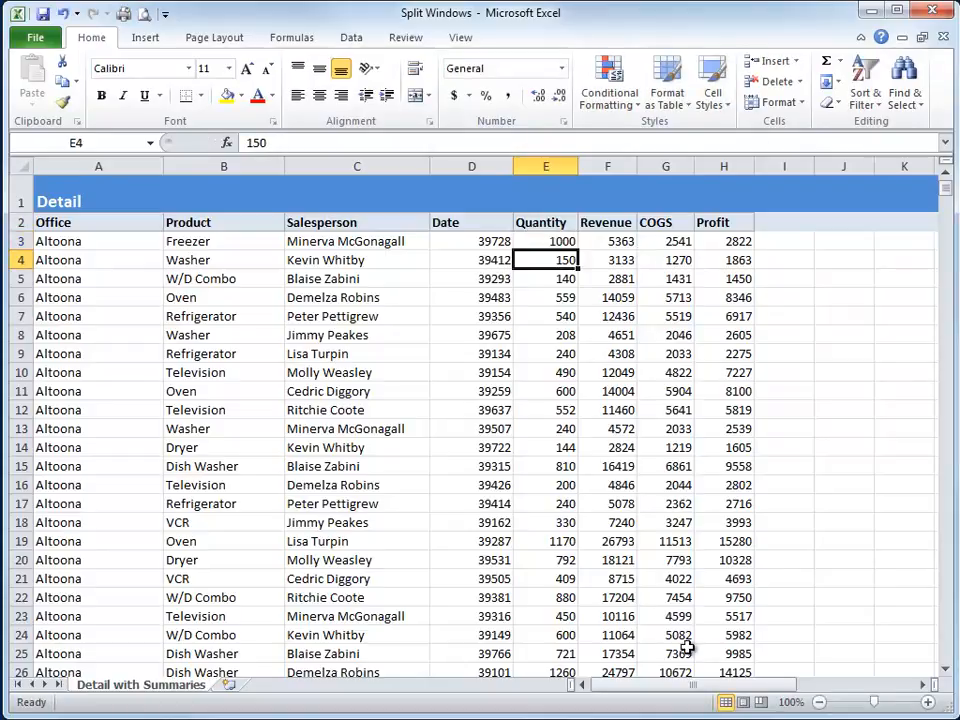
Step: Check the Altoona quantity total in both Summary tables, in cells S3 and B1133, and return to cell A1
{"action": "left_click_drag", "start_coordinate": [716, 687], "coordinate": [808, 684]}
{"action": "left_click", "coordinate": [805, 245]}
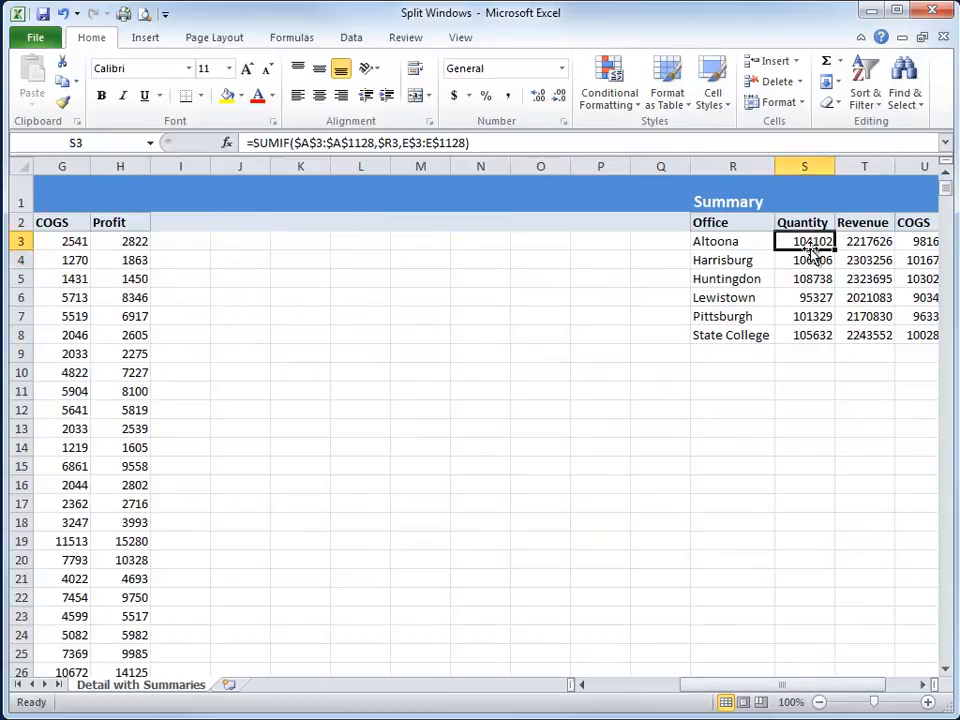
{"action": "left_click_drag", "start_coordinate": [805, 688], "coordinate": [715, 688]}
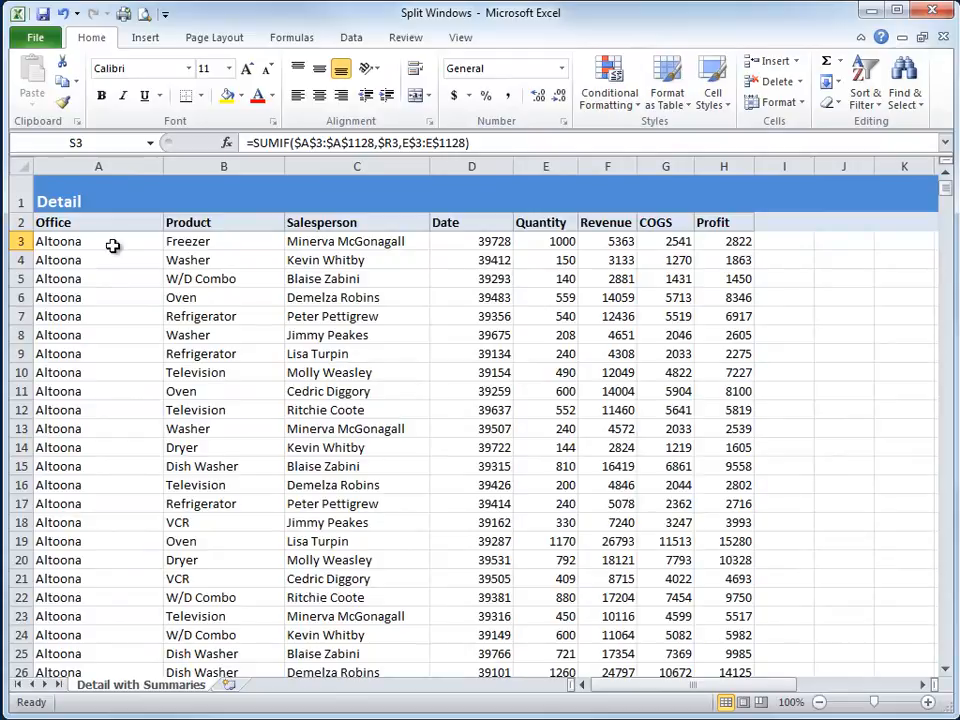
{"action": "left_click", "coordinate": [83, 223]}
{"action": "key", "text": "ctrl+End"}
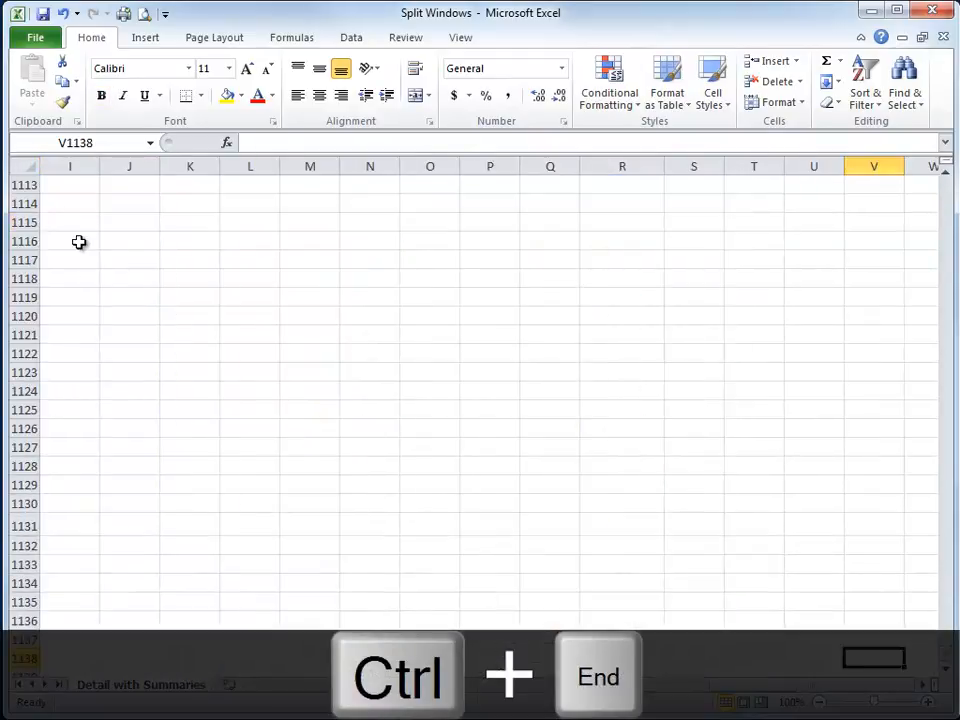
{"action": "left_click_drag", "start_coordinate": [755, 688], "coordinate": [612, 686]}
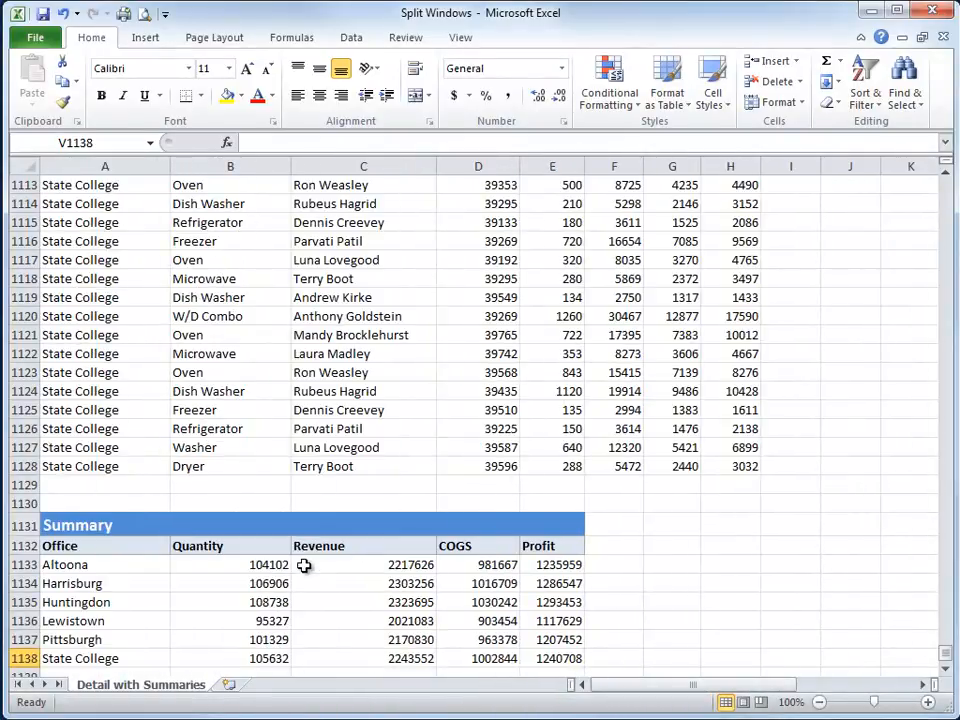
{"action": "left_click", "coordinate": [252, 566]}
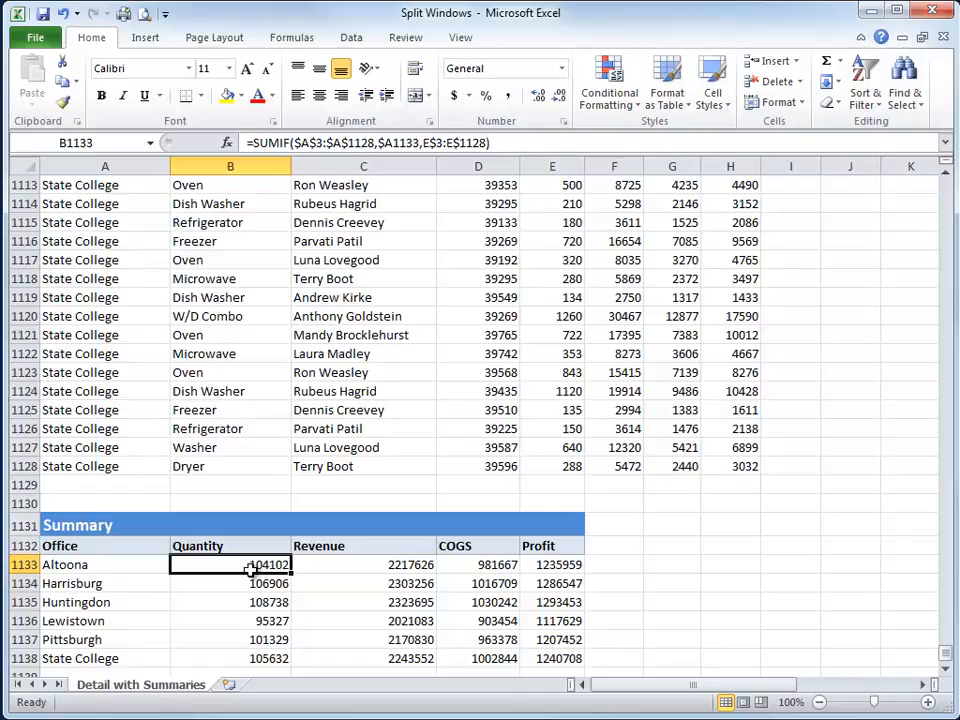
{"action": "key", "text": "ctrl+Home"}
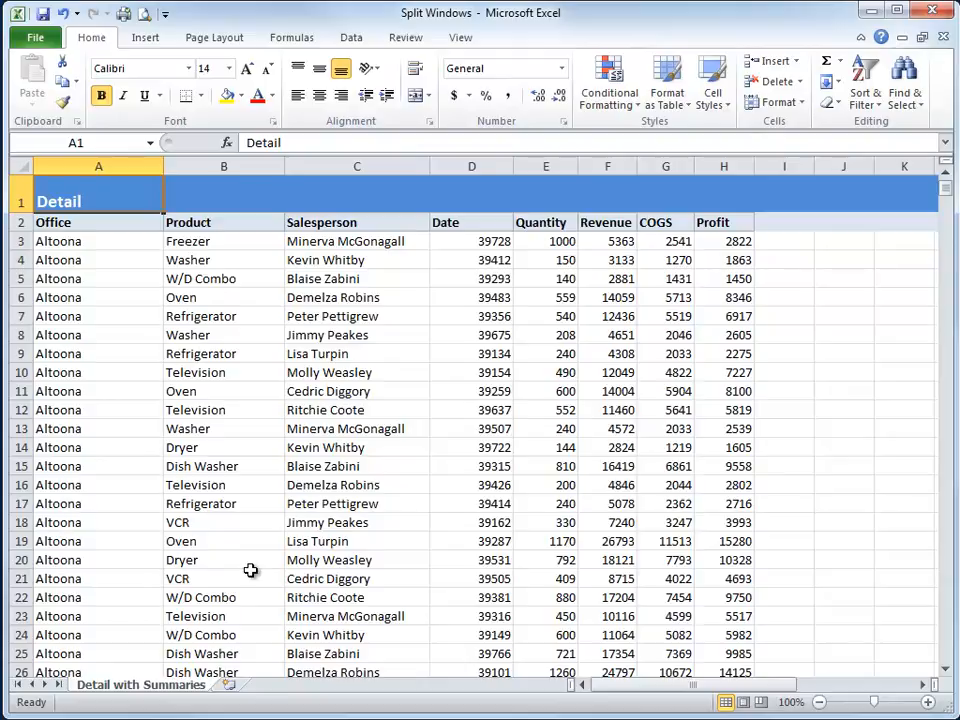
Step: Split the worksheet window and remove the vertical divider so only an upper and a lower pane remain
{"action": "left_click", "coordinate": [461, 38]}
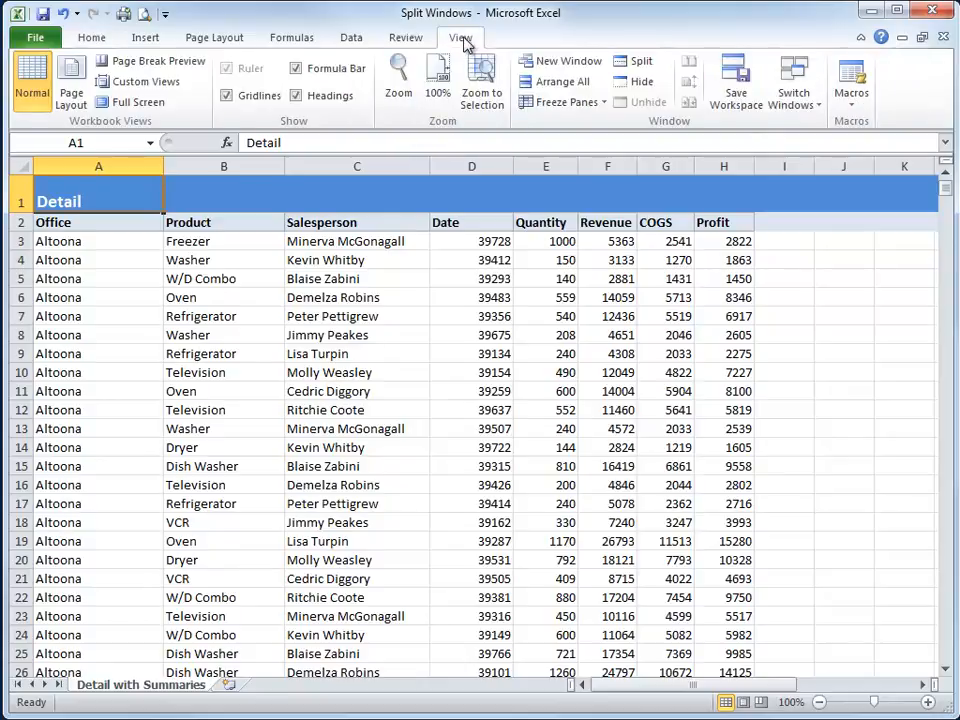
{"action": "left_click", "coordinate": [643, 64]}
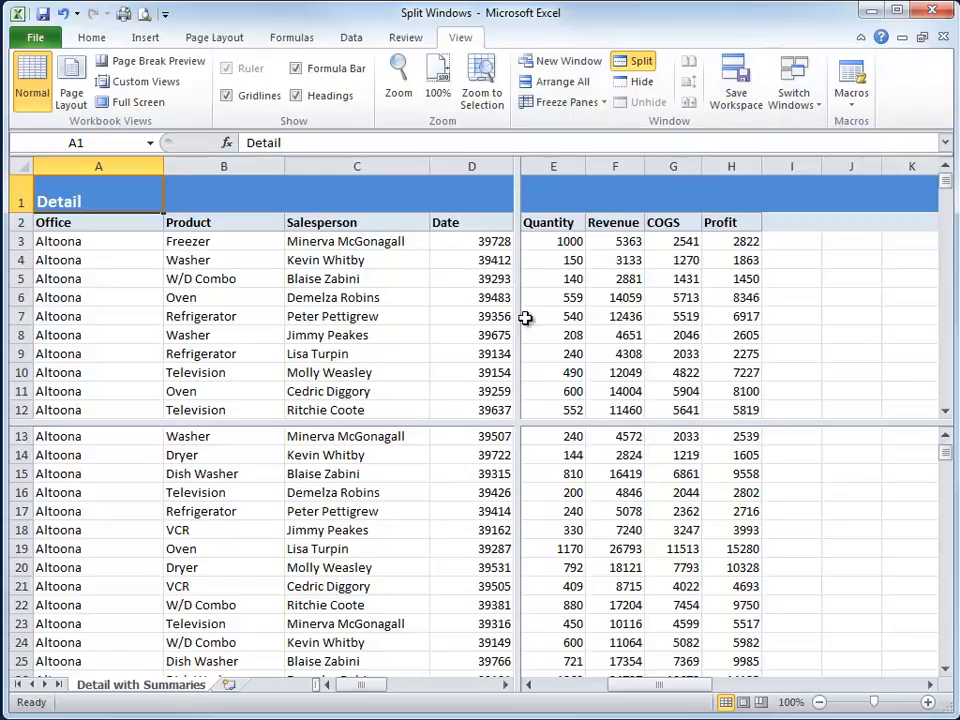
{"action": "double_click", "coordinate": [517, 190]}
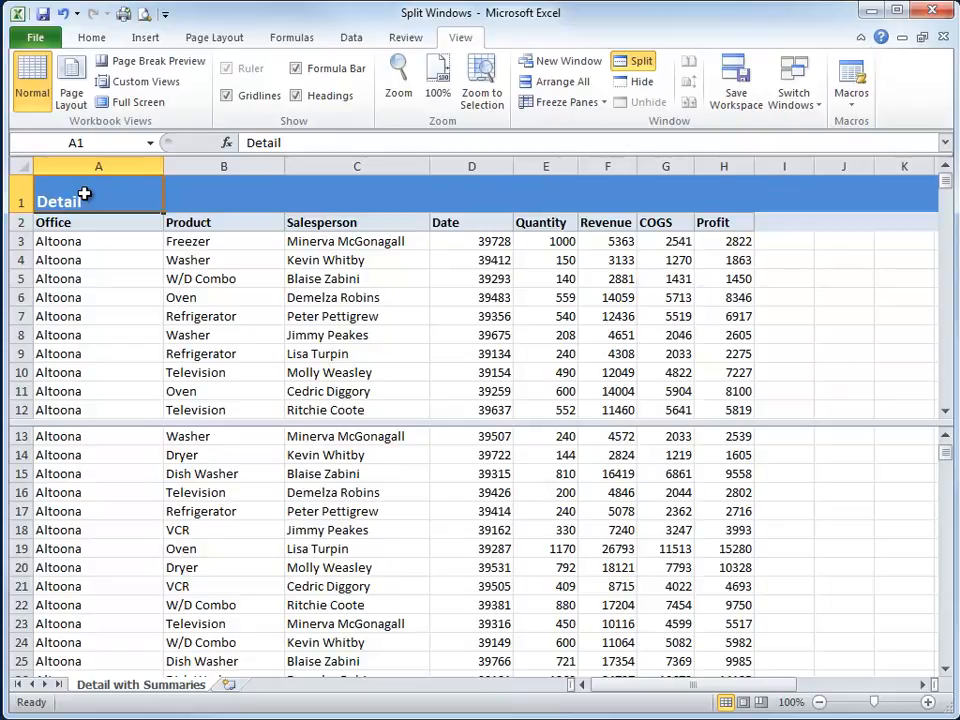
Step: Show row 1 in the lower pane as well and replace the title in cell A1 with "something else"
{"action": "left_click", "coordinate": [520, 488]}
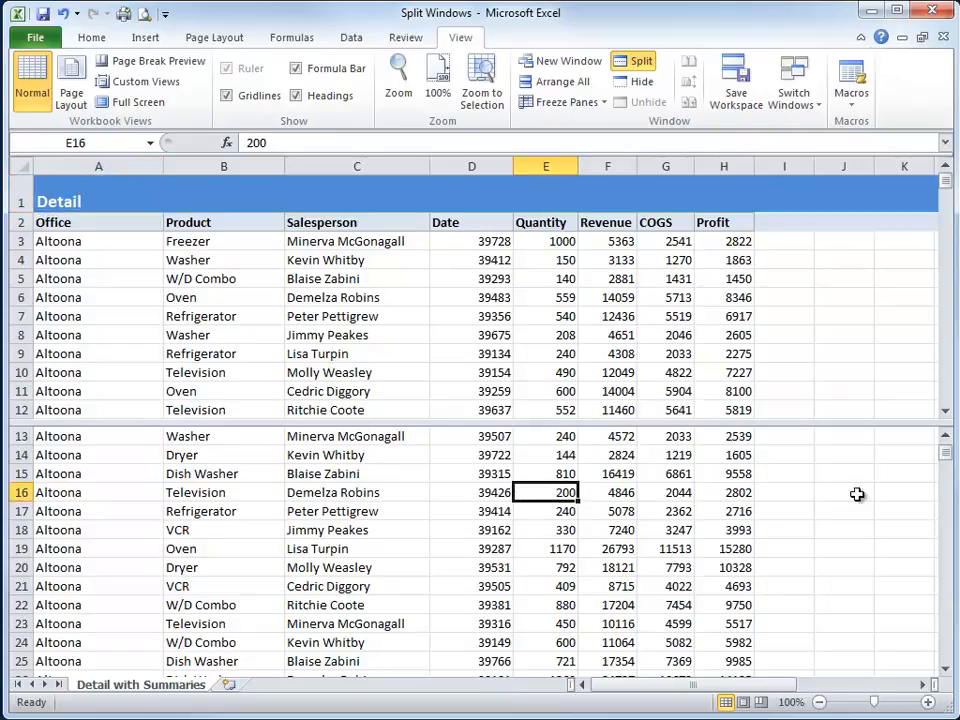
{"action": "left_click", "coordinate": [945, 437]}
{"action": "left_click_drag", "start_coordinate": [945, 441], "coordinate": [945, 441]}
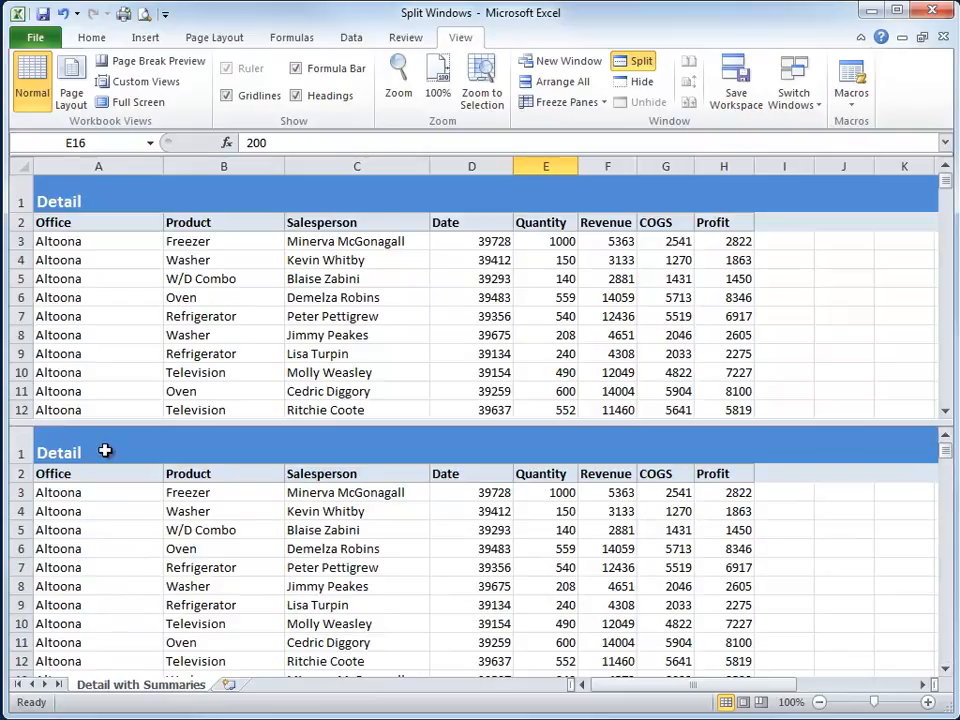
{"action": "left_click", "coordinate": [62, 201]}
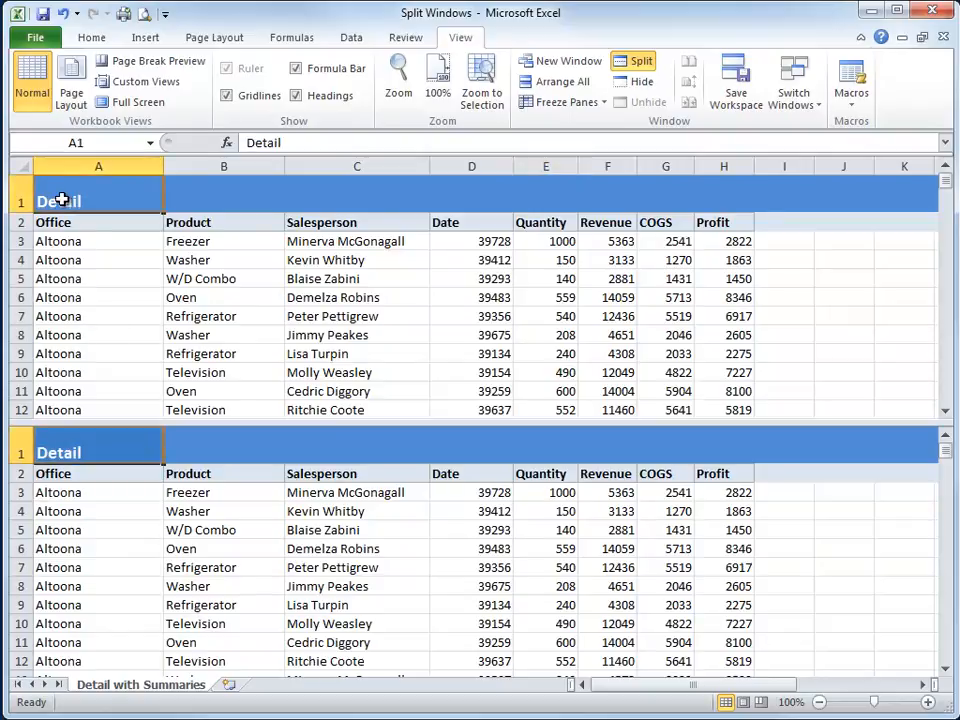
{"action": "type", "text": "something else"}
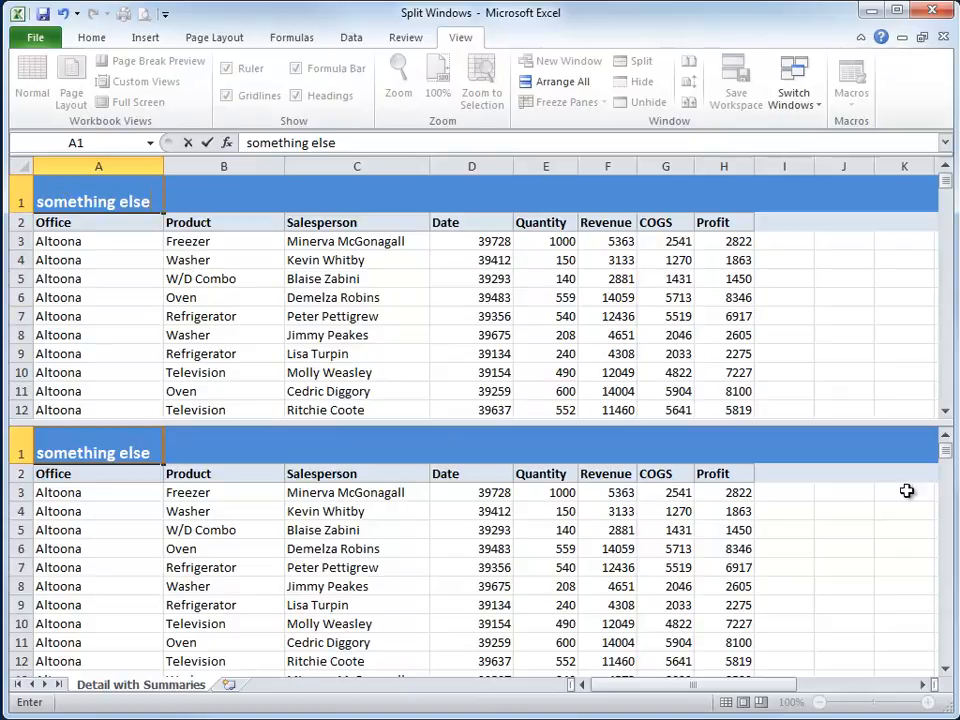
Step: Show the Summary table in the lower pane and set the Altoona Freezer quantity in cell E3 to 5000000
{"action": "left_click_drag", "start_coordinate": [945, 450], "coordinate": [948, 676]}
{"action": "left_click", "coordinate": [946, 670]}
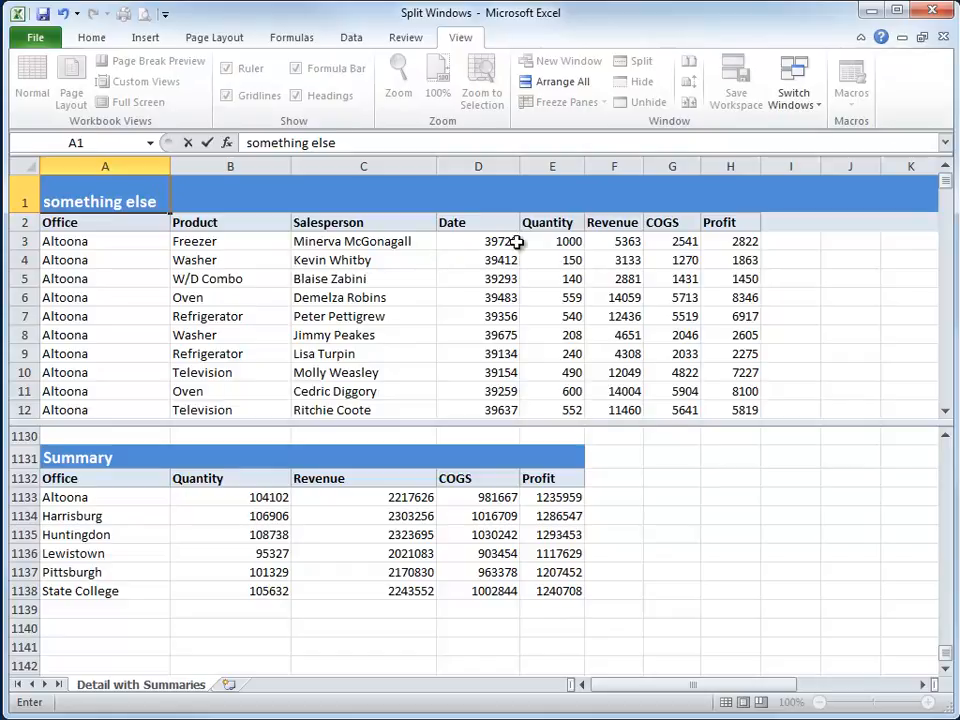
{"action": "left_click", "coordinate": [565, 241]}
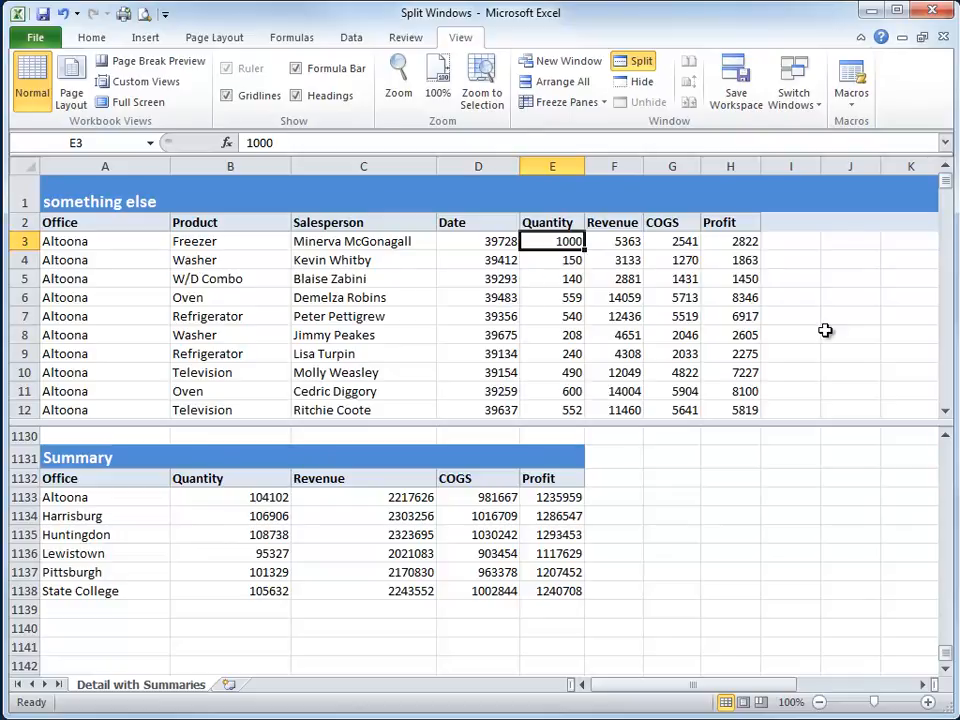
{"action": "type", "text": "500000"}
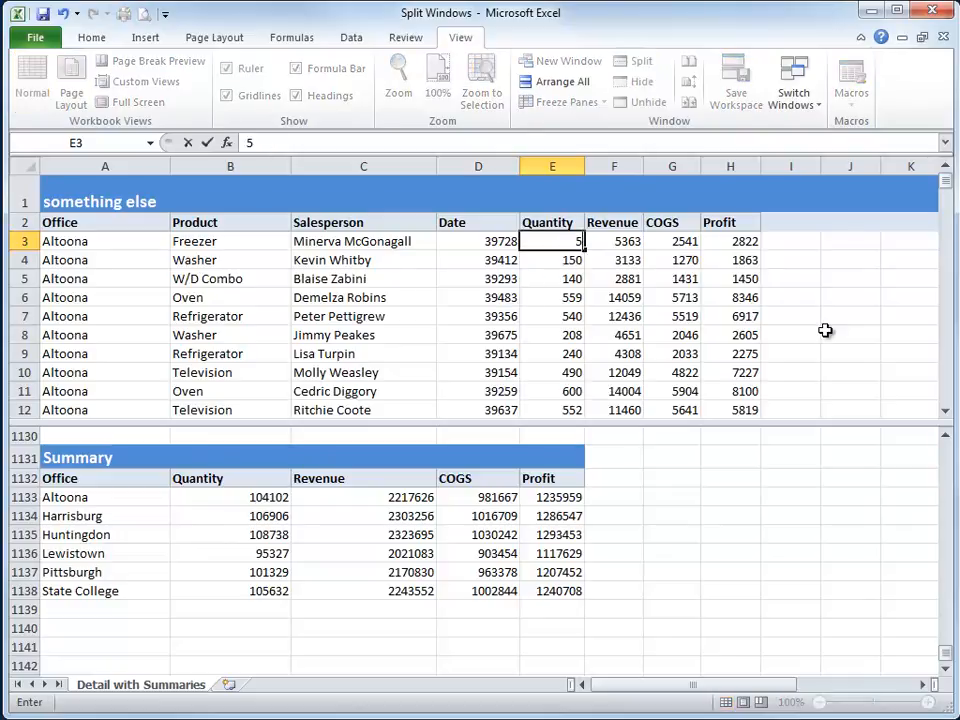
{"action": "type", "text": "0"}
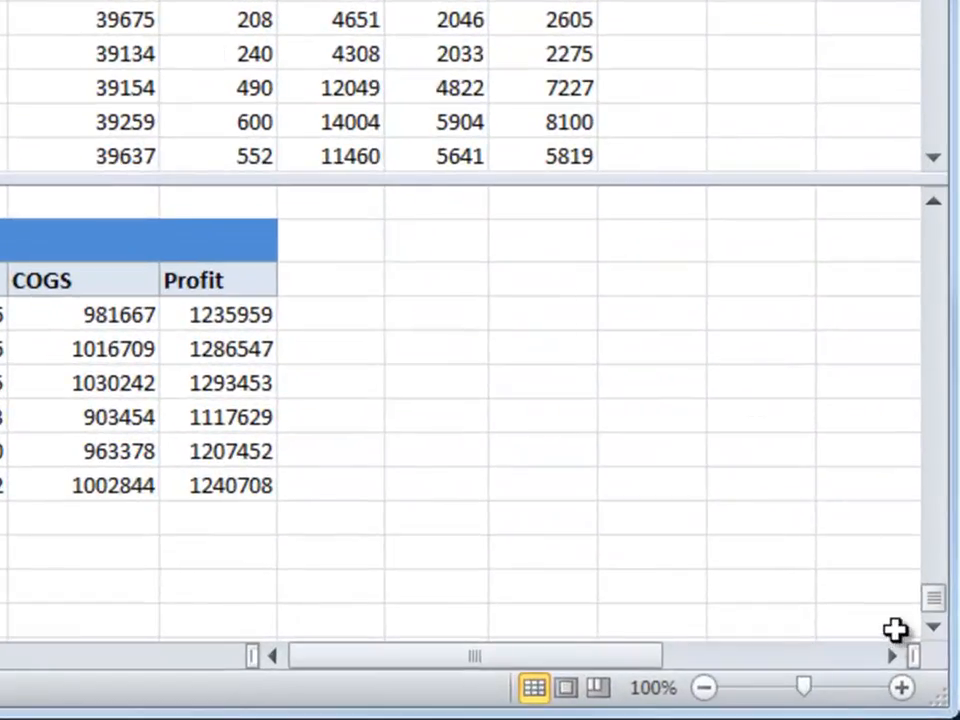
Step: Add a vertical split to the worksheet and adjust it to sit just after column D
{"action": "left_click_drag", "start_coordinate": [915, 662], "coordinate": [94, 627]}
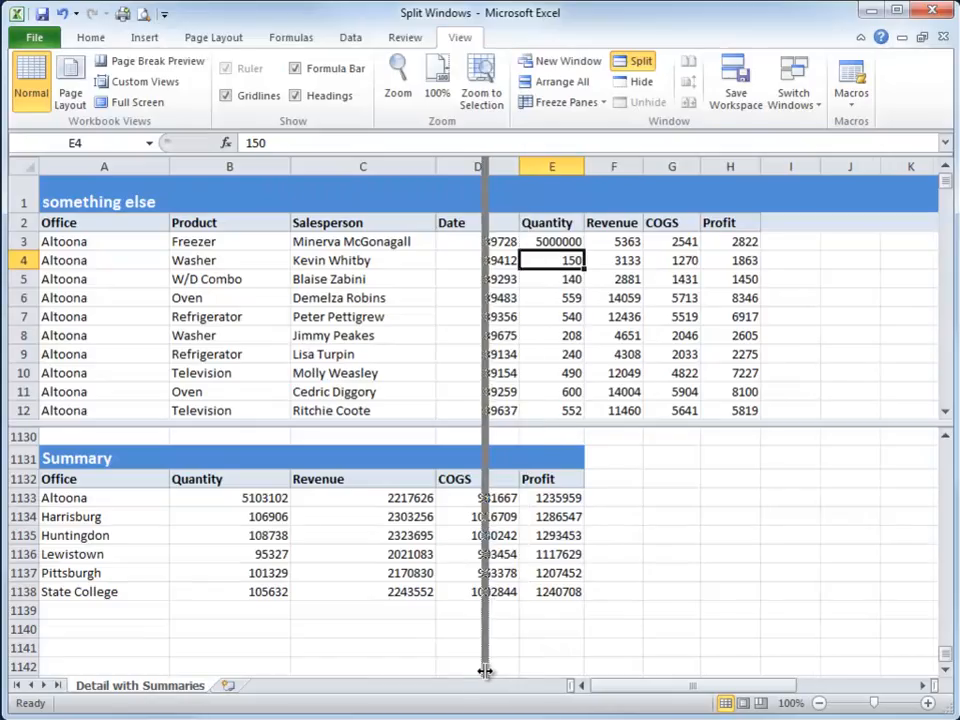
{"action": "left_click_drag", "start_coordinate": [485, 671], "coordinate": [487, 668]}
{"action": "left_click_drag", "start_coordinate": [489, 343], "coordinate": [455, 326]}
{"action": "mouse_move", "coordinate": [561, 427]}
{"action": "left_mouse_down"}
{"action": "mouse_move", "coordinate": [564, 360]}
{"action": "mouse_move", "coordinate": [554, 417]}
{"action": "left_mouse_up"}
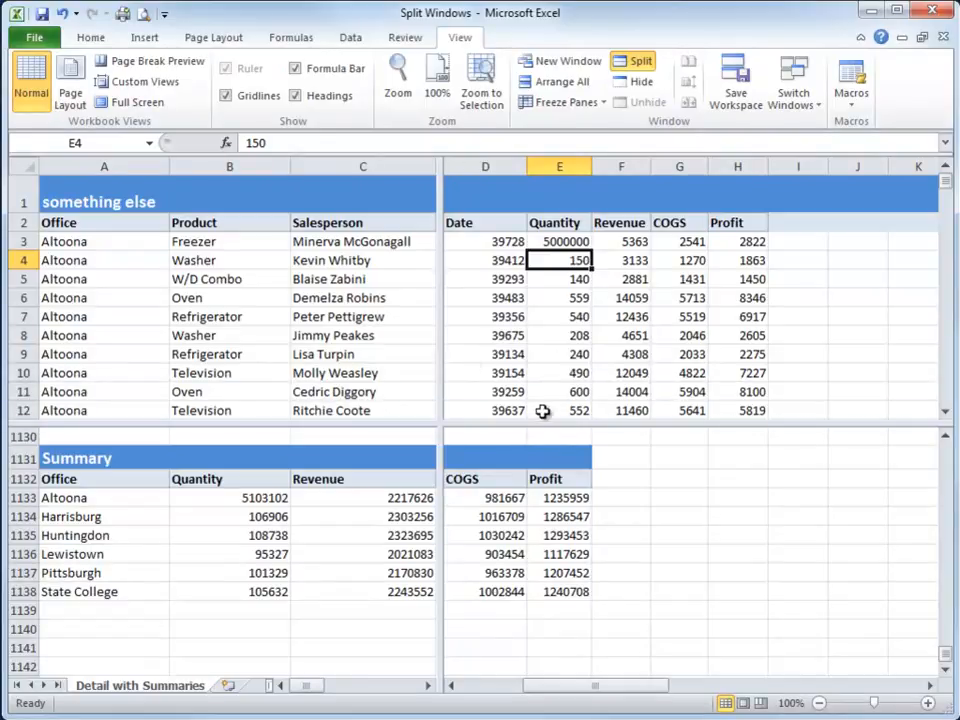
{"action": "left_click_drag", "start_coordinate": [439, 354], "coordinate": [482, 354]}
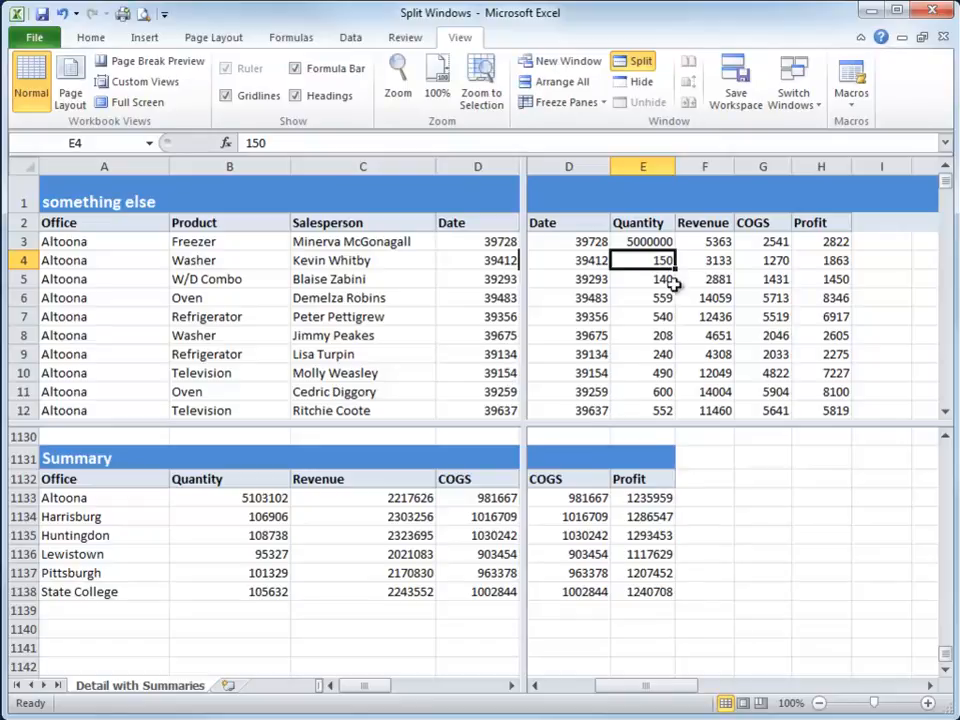
Step: Bring the Summary table in columns R to V into view in the upper-right pane
{"action": "left_click", "coordinate": [618, 199]}
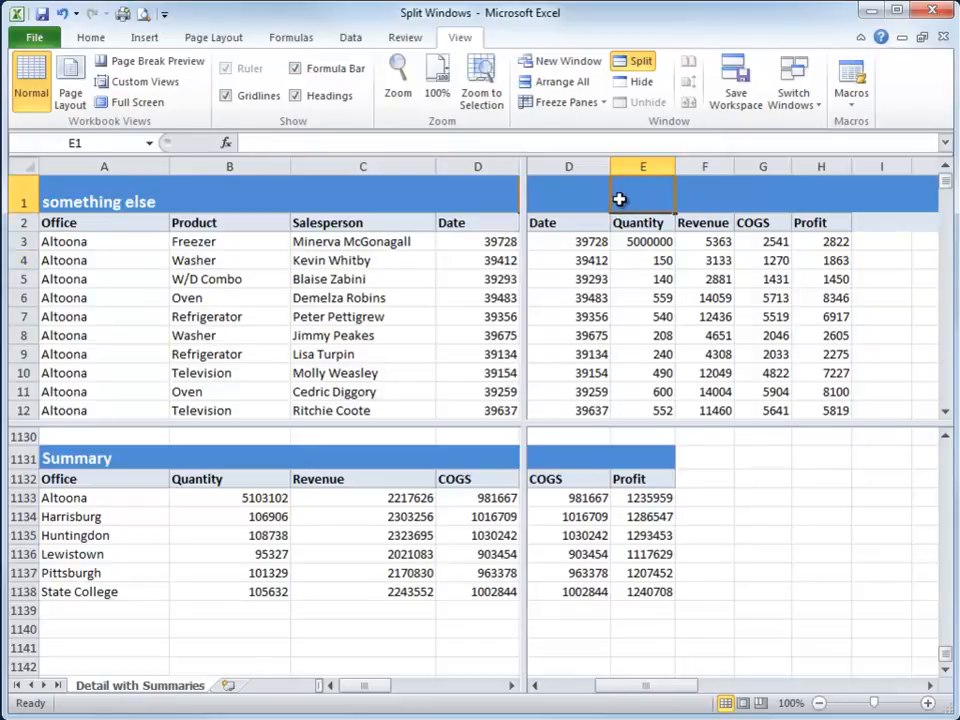
{"action": "left_click_drag", "start_coordinate": [664, 687], "coordinate": [868, 692]}
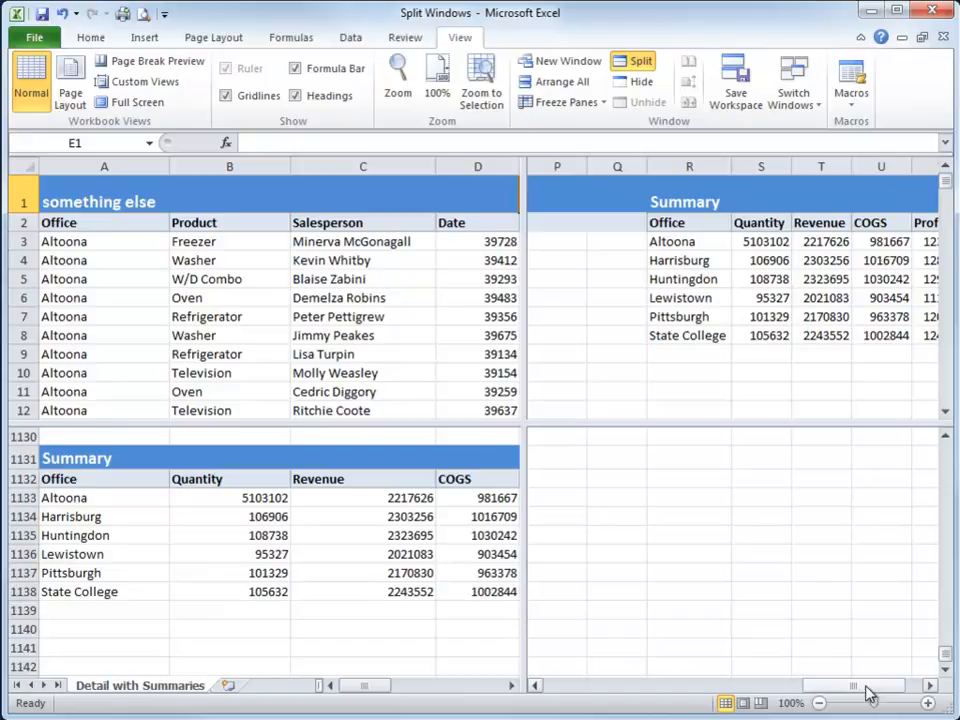
{"action": "left_click_drag", "start_coordinate": [868, 692], "coordinate": [885, 692]}
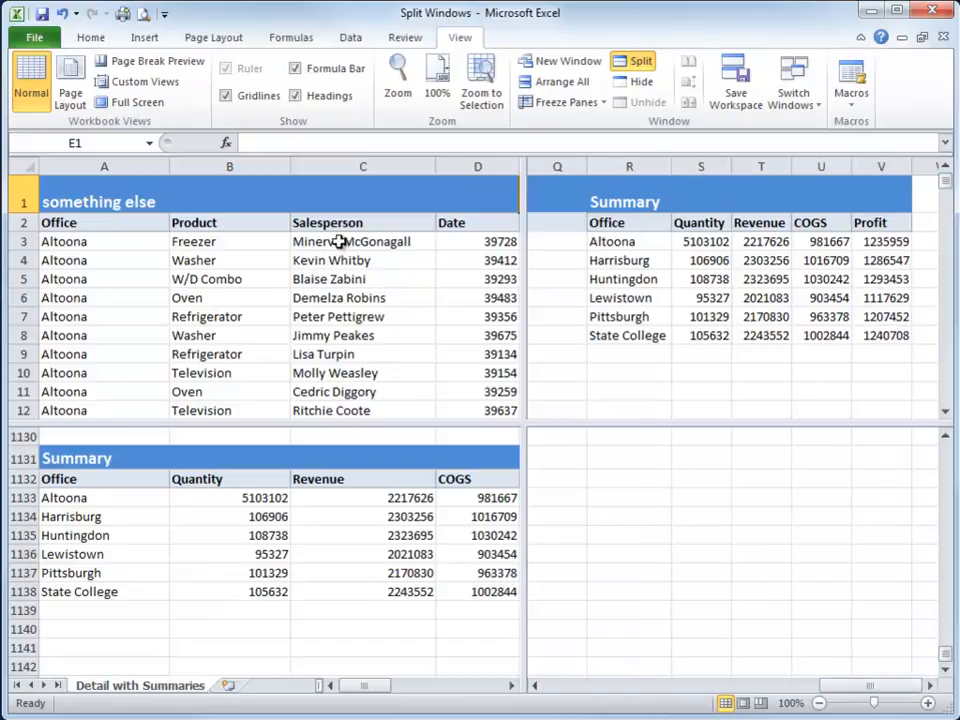
Step: Show columns C to H in the upper-left pane and select the first Quantity cell, E3
{"action": "left_click", "coordinate": [339, 242]}
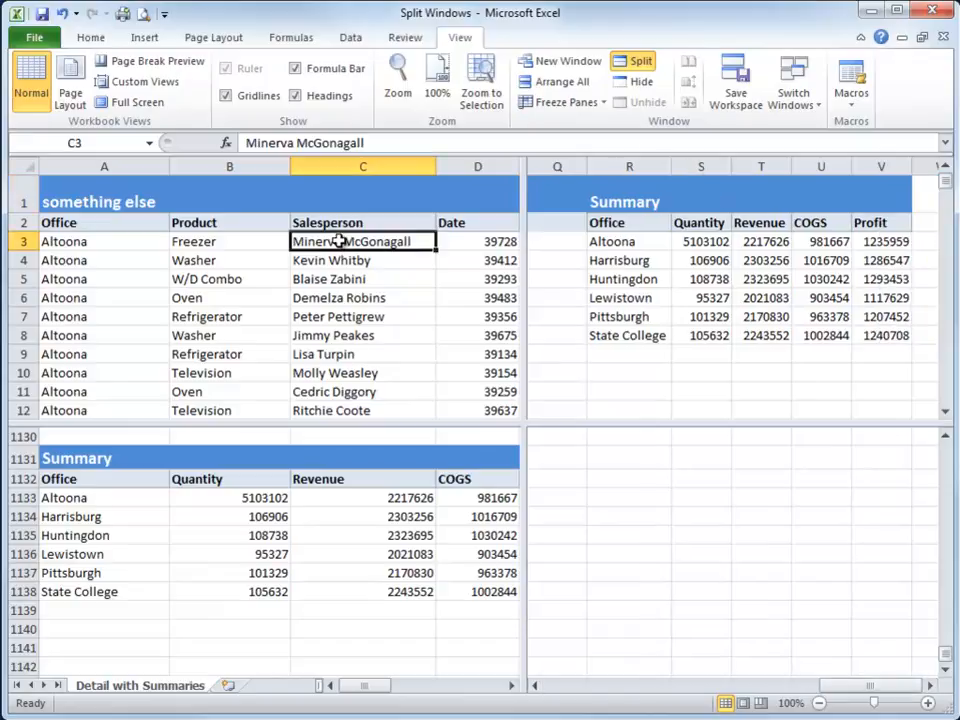
{"action": "left_click", "coordinate": [511, 686]}
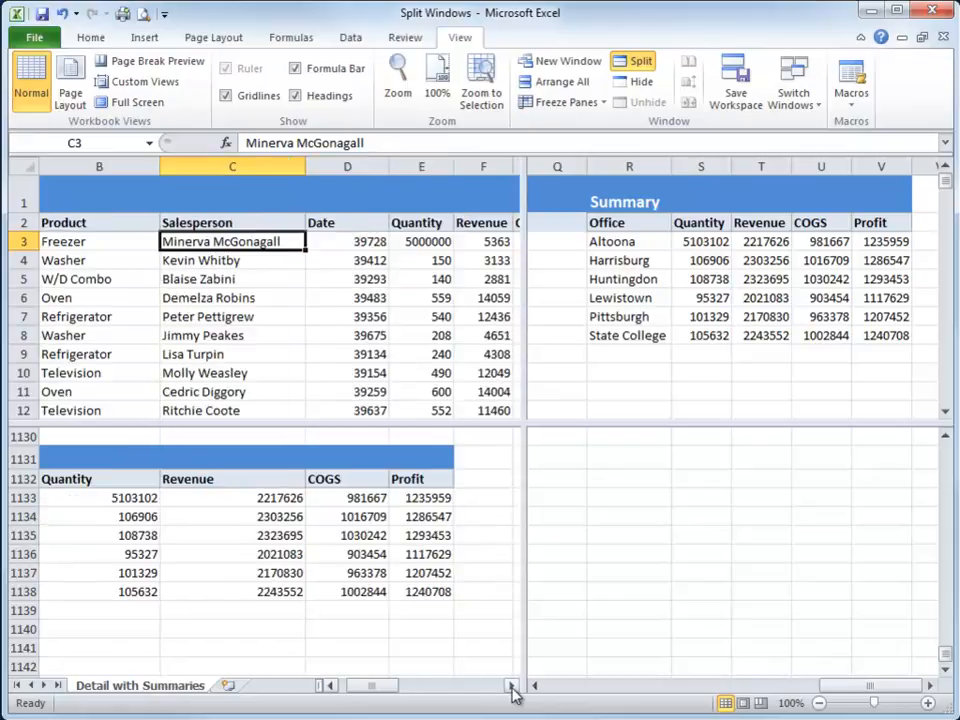
{"action": "left_click", "coordinate": [511, 686]}
{"action": "key", "text": "Right"}
{"action": "key", "text": "Right"}
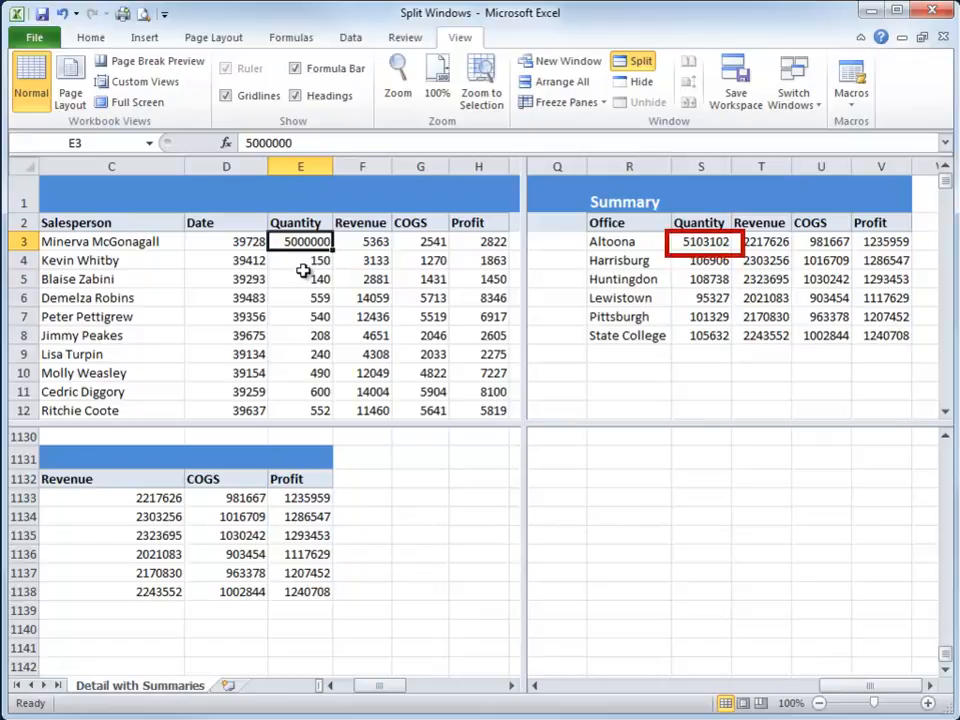
Step: Set the quantity in cell E3 to 1 and select the Altoona Quantity total, cell B1133, in the lower Summary table
{"action": "type", "text": "1"}
{"action": "key", "text": "Return"}
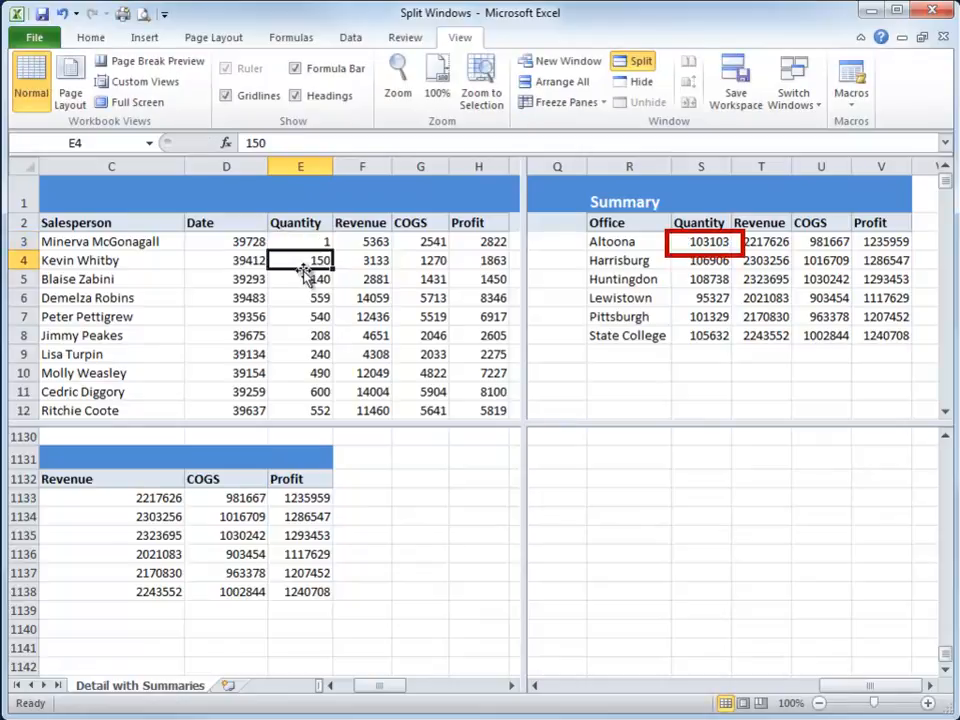
{"action": "left_click", "coordinate": [330, 686]}
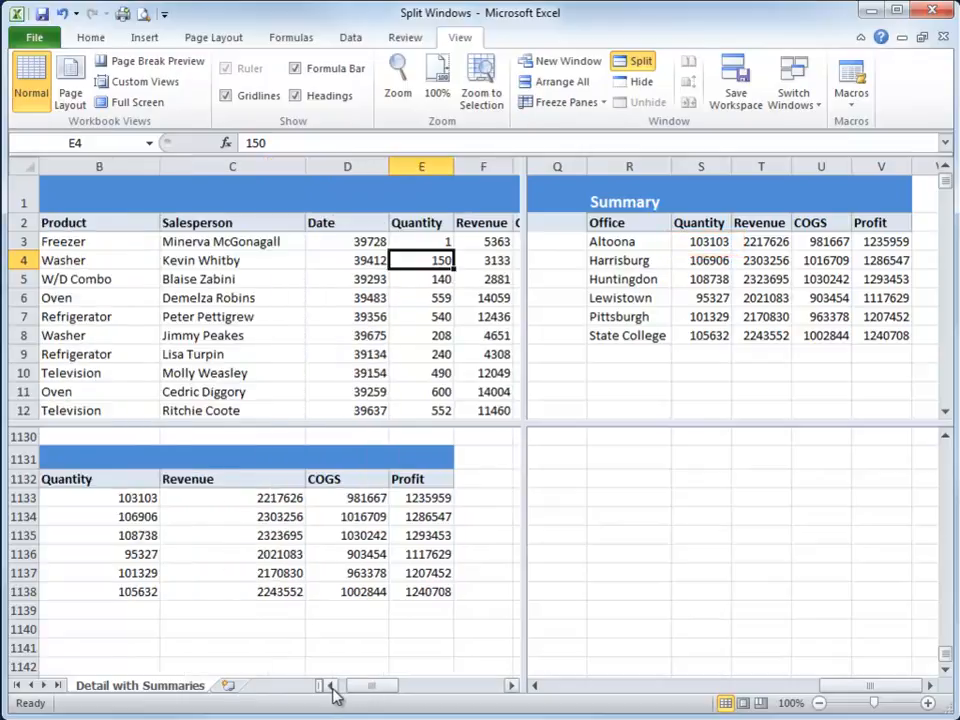
{"action": "left_click", "coordinate": [330, 686]}
{"action": "left_click", "coordinate": [246, 500]}
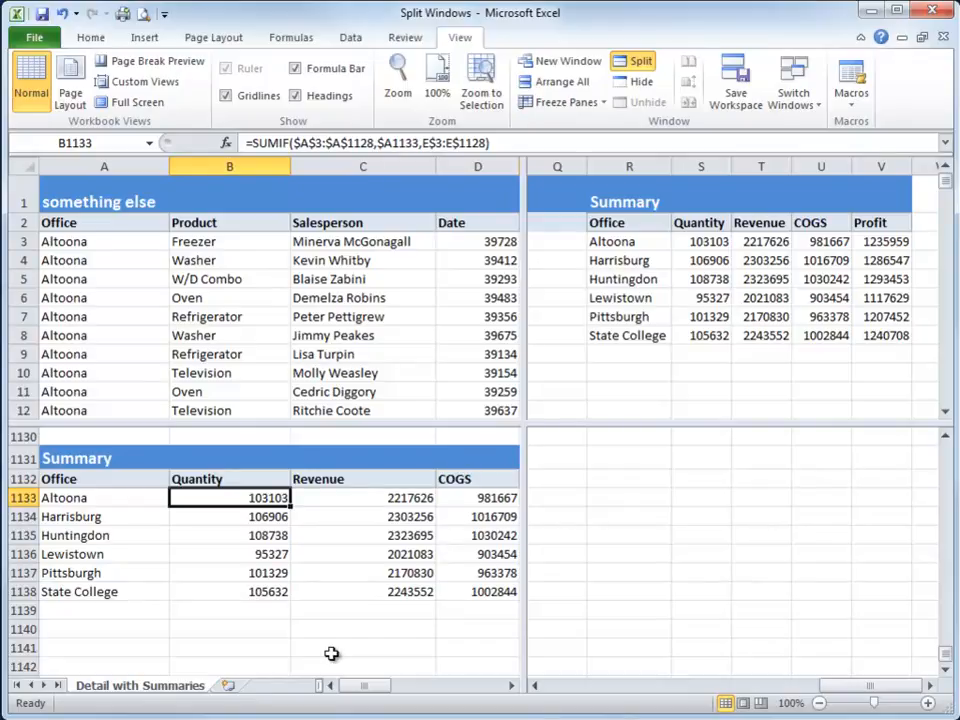
Step: Remove the four-pane split from the worksheet, and try a vertical split after column D before removing it too
{"action": "left_click", "coordinate": [640, 62]}
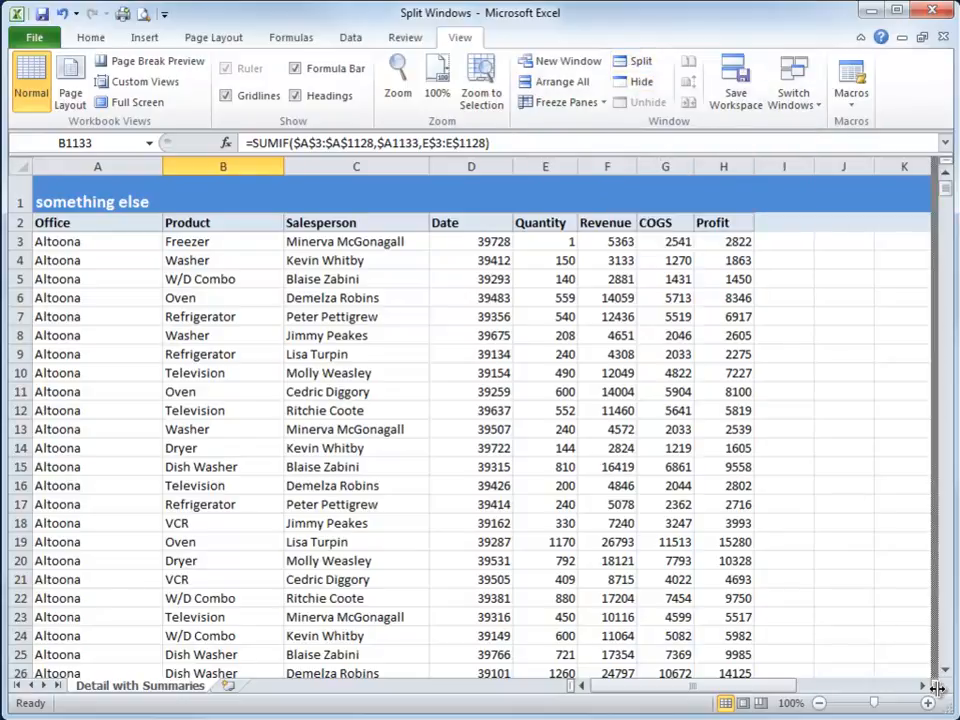
{"action": "left_click_drag", "start_coordinate": [937, 686], "coordinate": [519, 655]}
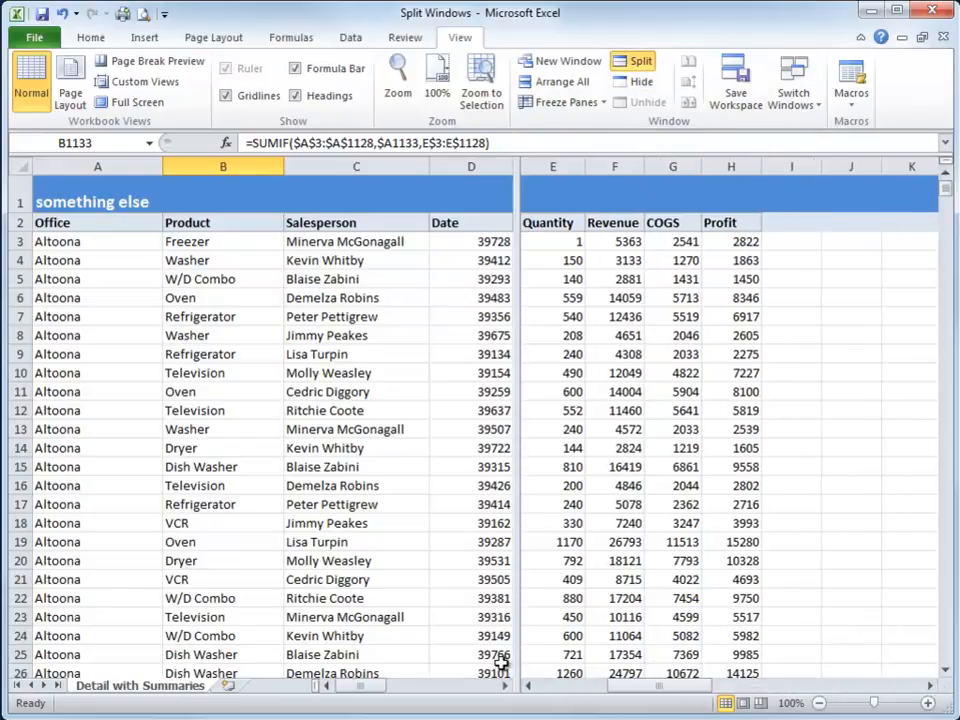
{"action": "double_click", "coordinate": [518, 527]}
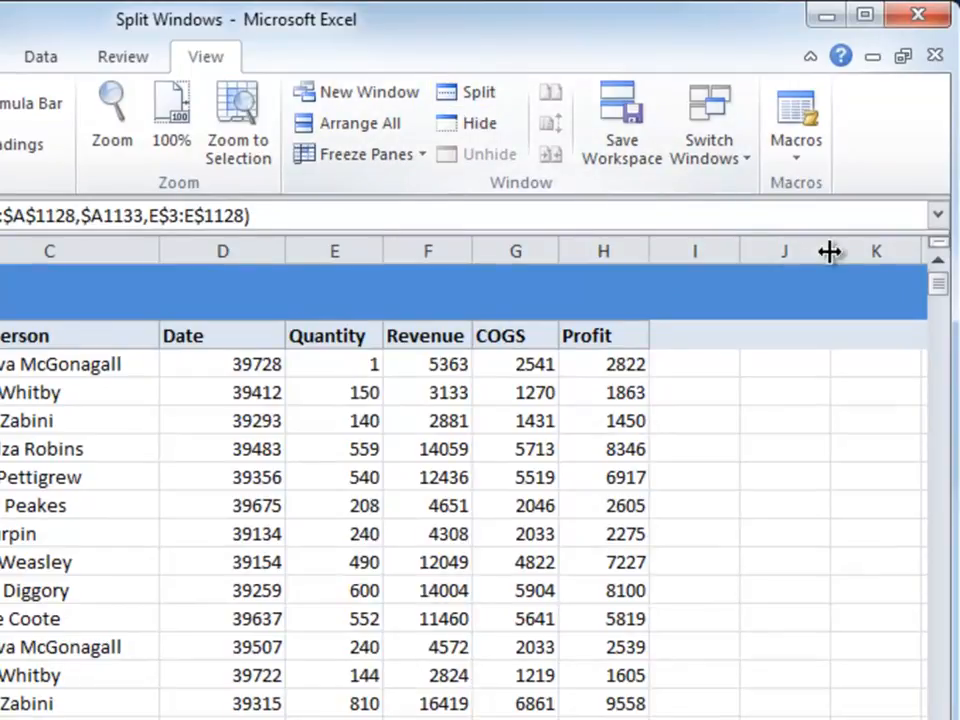
Step: Divide the worksheet into four panes with a horizontal split below row 10 and a vertical split after column C
{"action": "left_click_drag", "start_coordinate": [936, 249], "coordinate": [877, 580]}
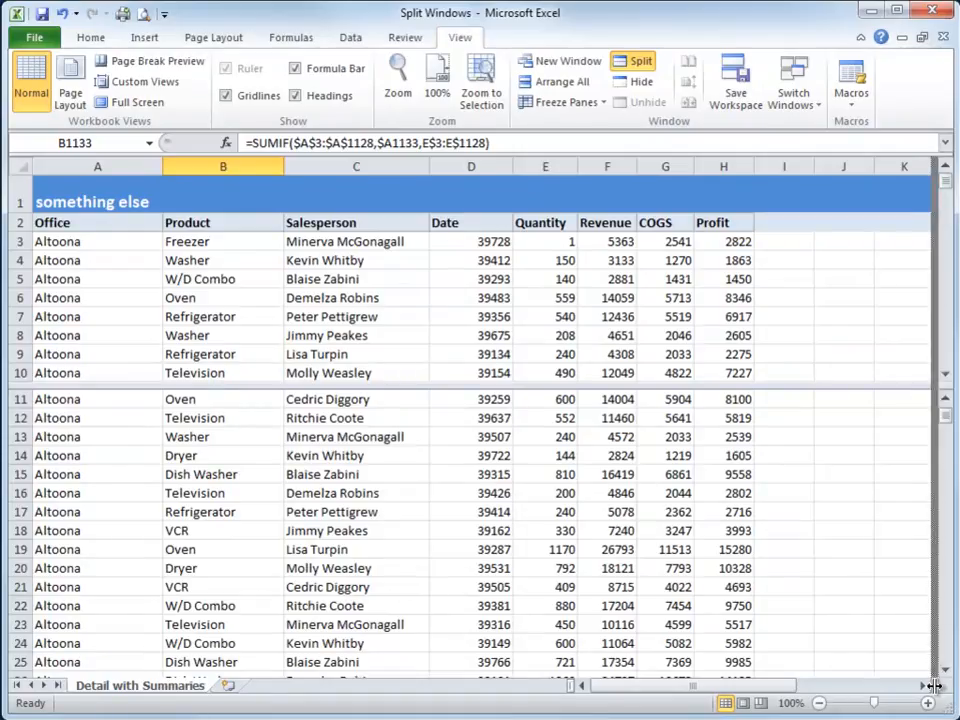
{"action": "left_click_drag", "start_coordinate": [933, 686], "coordinate": [440, 664]}
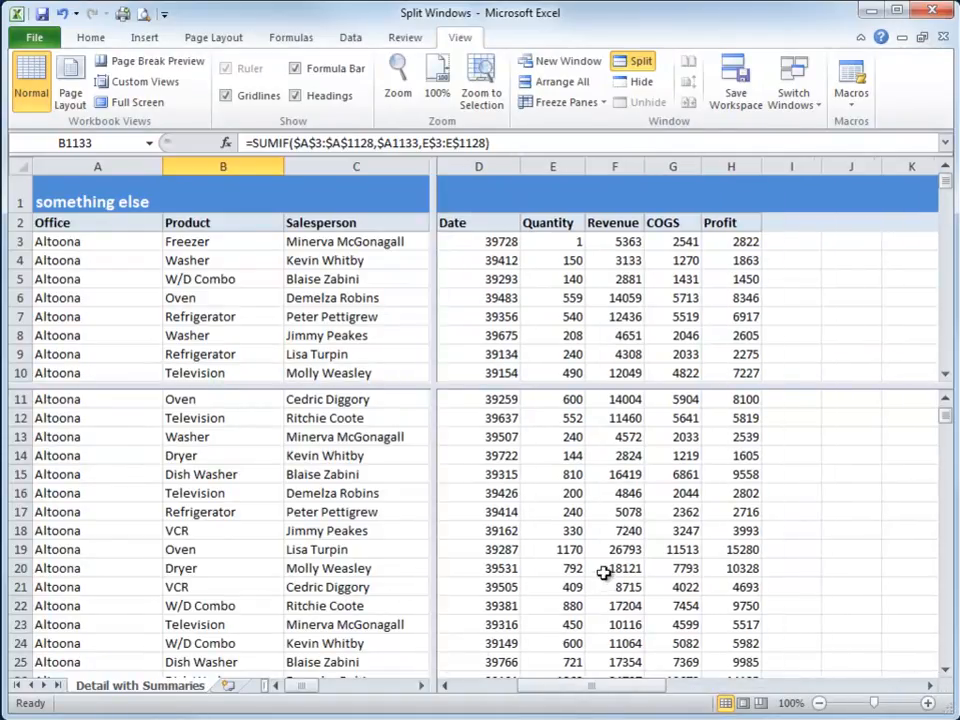